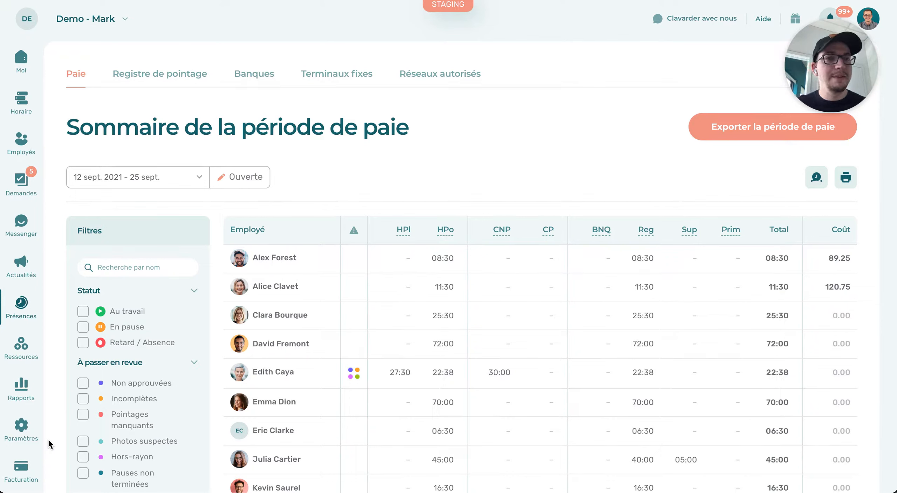
key("super+Tab")
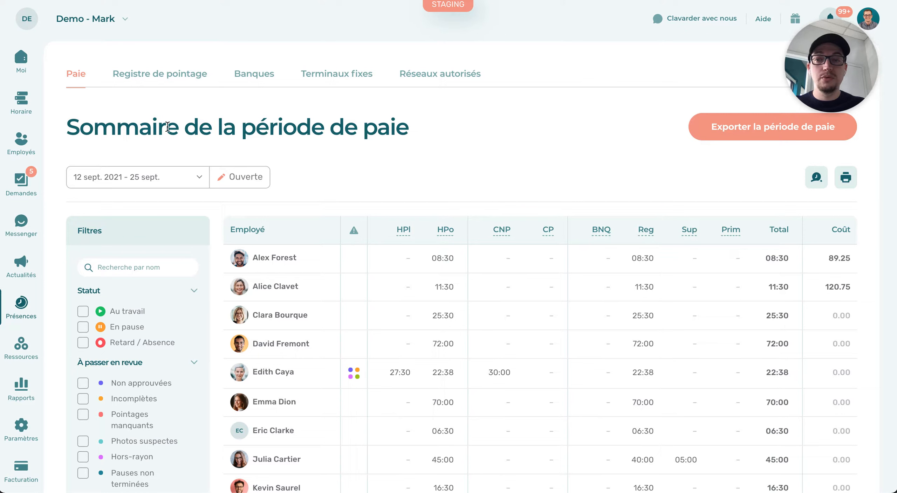
double_click(152, 128)
left_click_drag(153, 128, 335, 134)
left_click(334, 134)
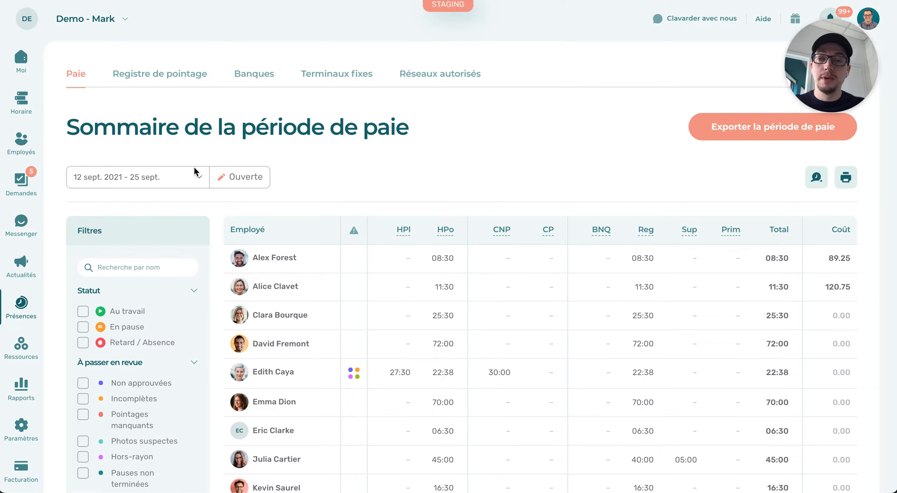
Examine the available pay periods and the legend of the alert column in the pay period summary
left_click(185, 182)
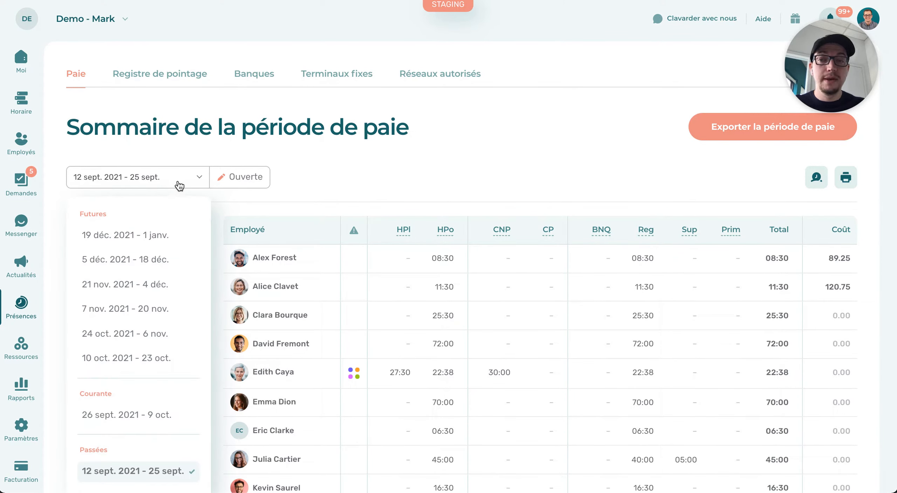
left_click(196, 186)
scroll(239, 202, "down", 3)
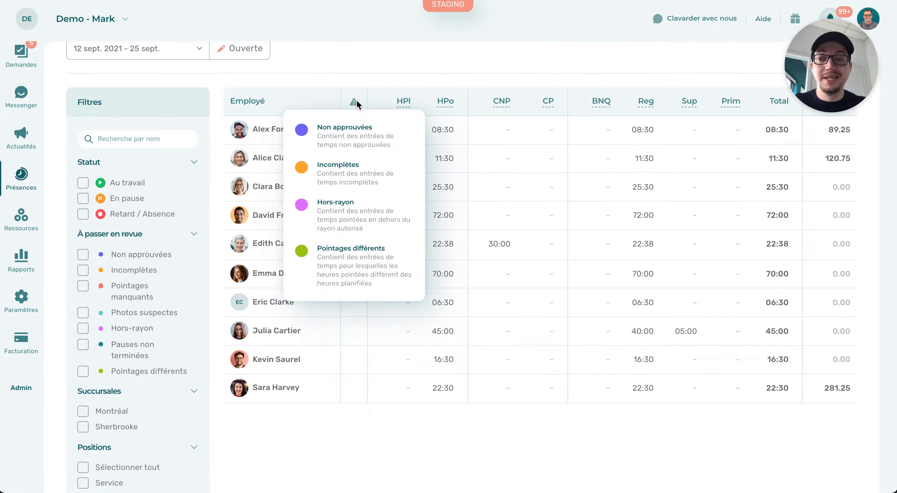
mouse_move(358, 102)
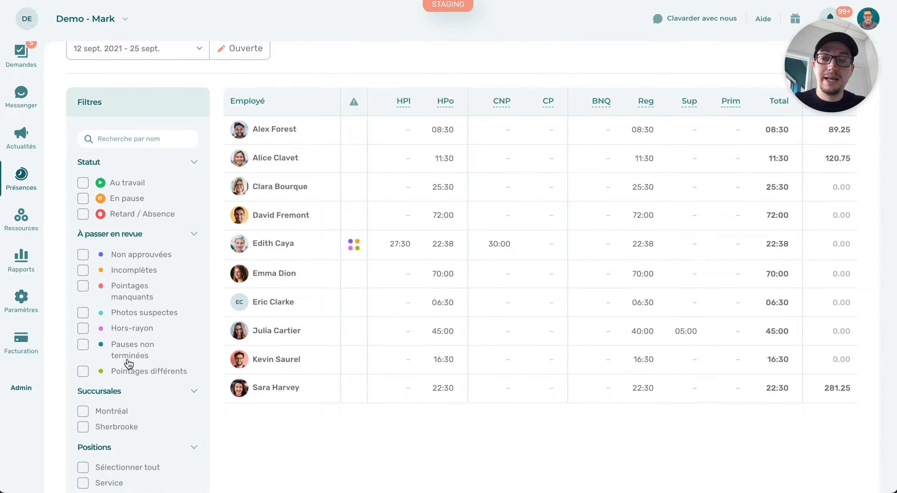
Filter the pay summary to employees with Non approuvées entries and open the matching employee's timesheet
left_click(145, 259)
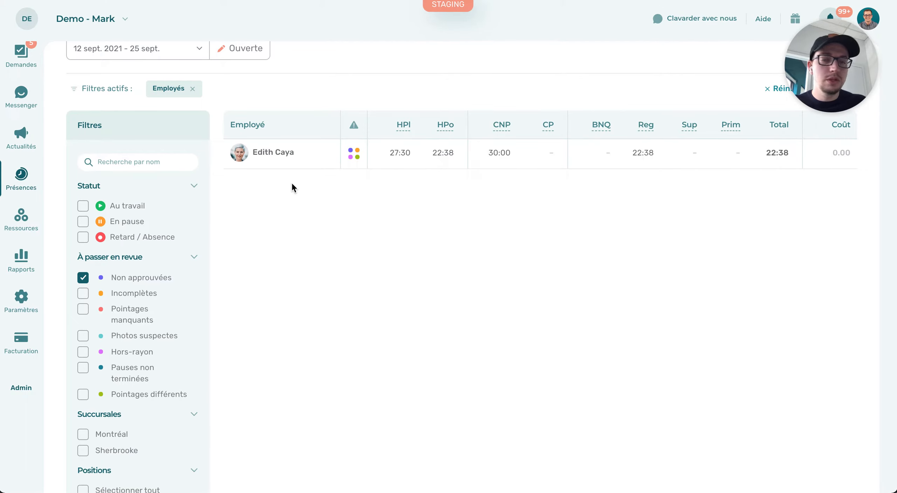
left_click(306, 168)
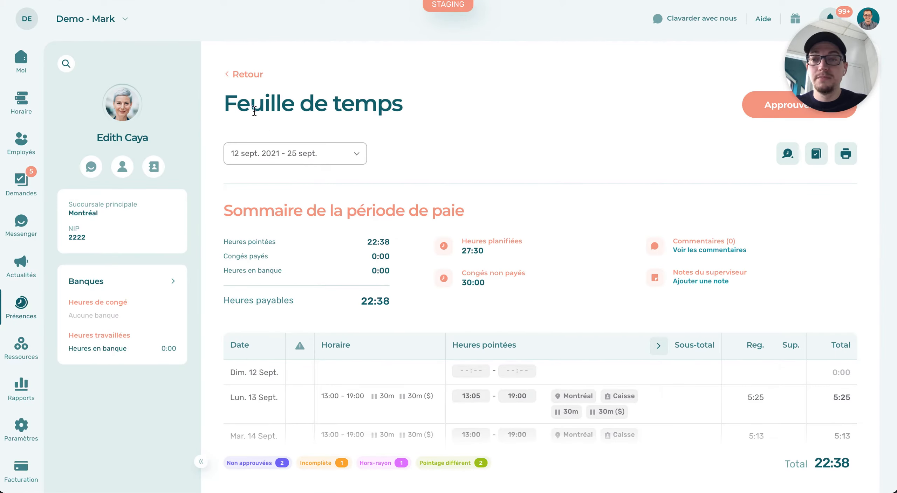
left_click_drag(254, 109, 386, 109)
left_click(386, 108)
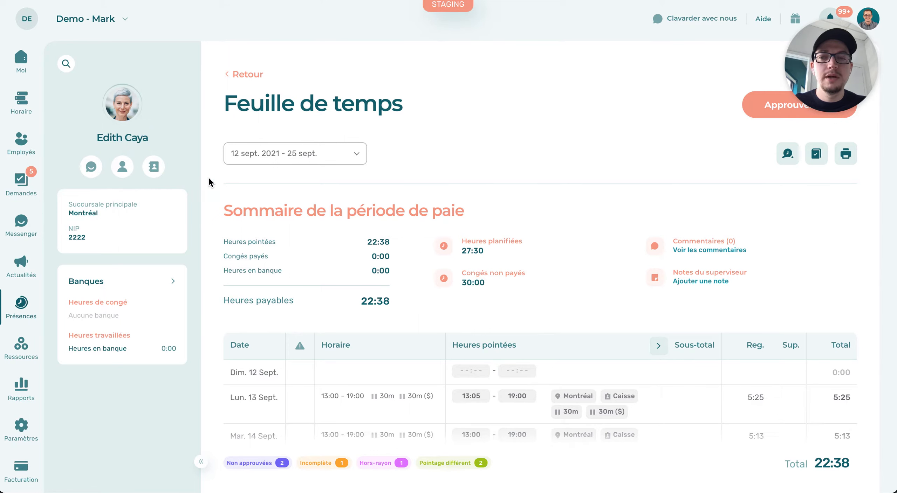
Apply the planned hours 13:00 - 19:00 to the incomplete Jeu. 16 Sept. time entry and approve it
scroll(409, 154, "down", 3)
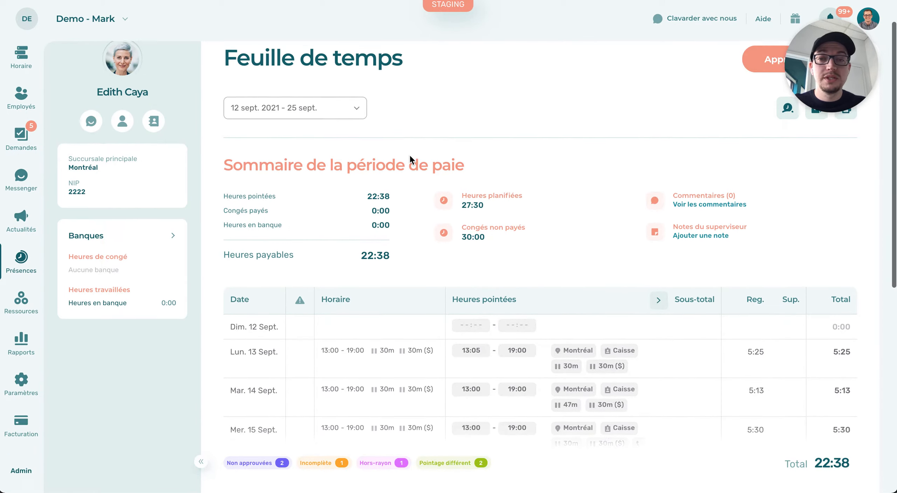
scroll(409, 154, "down", 4)
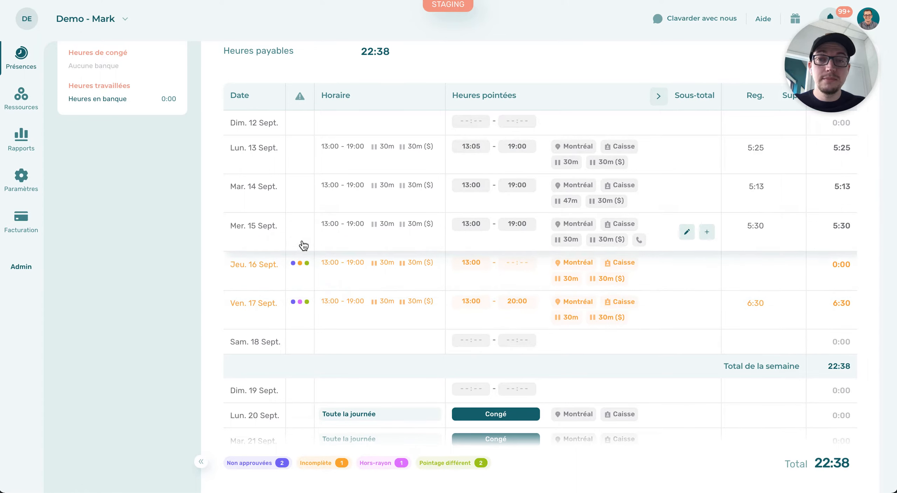
mouse_move(356, 150)
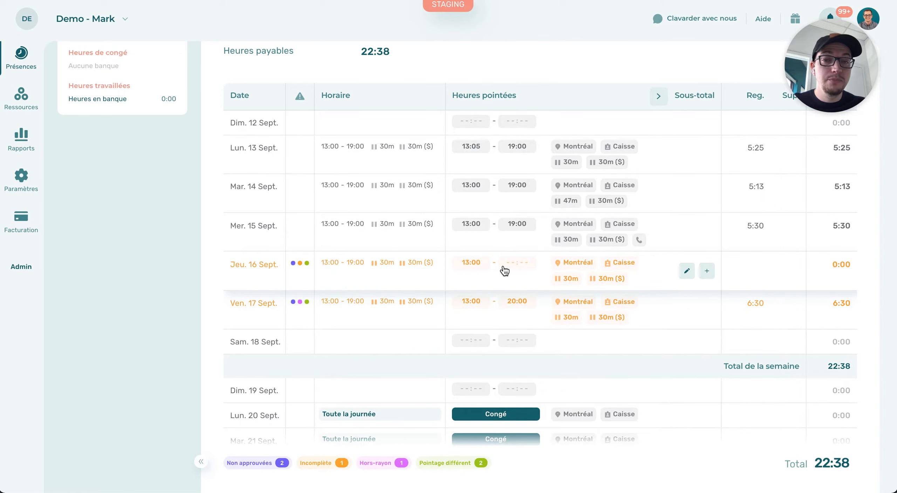
left_click(523, 275)
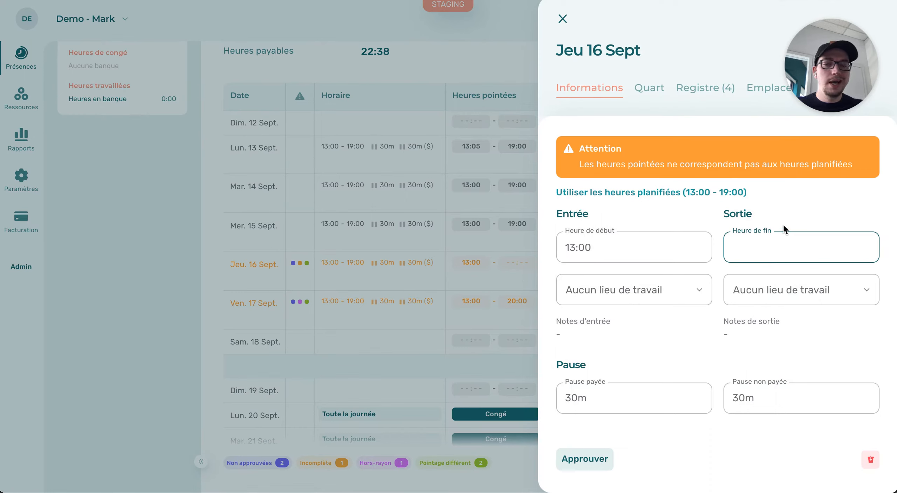
type("16")
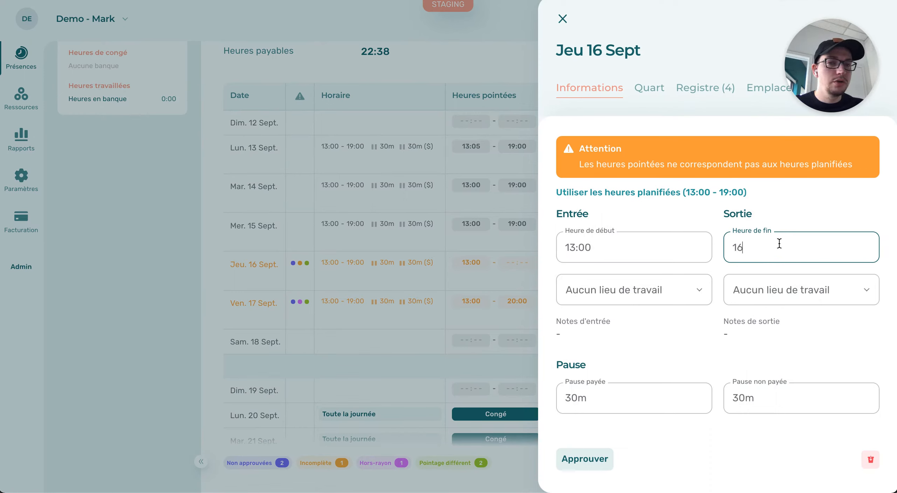
left_click(664, 193)
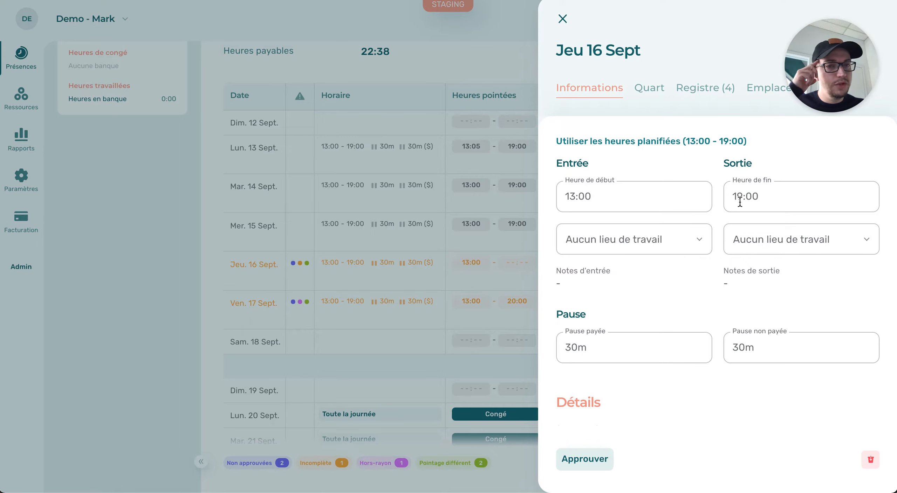
scroll(775, 212, "down", 5)
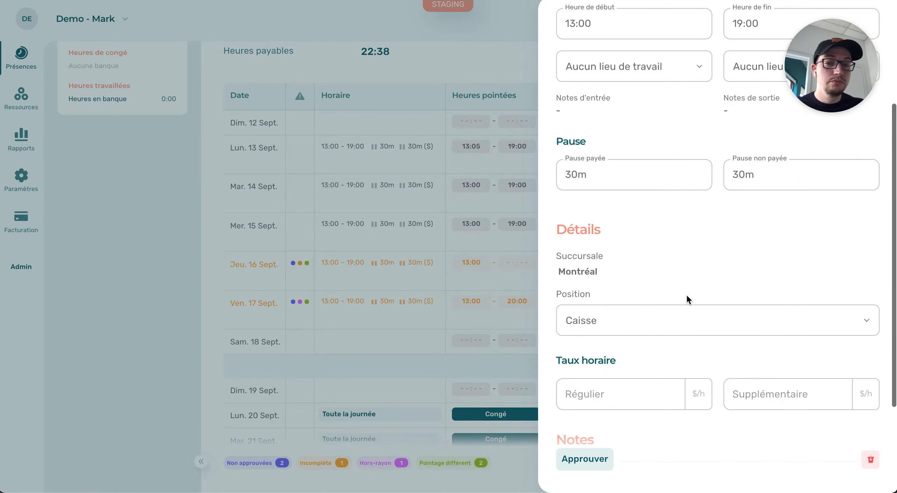
left_click(592, 459)
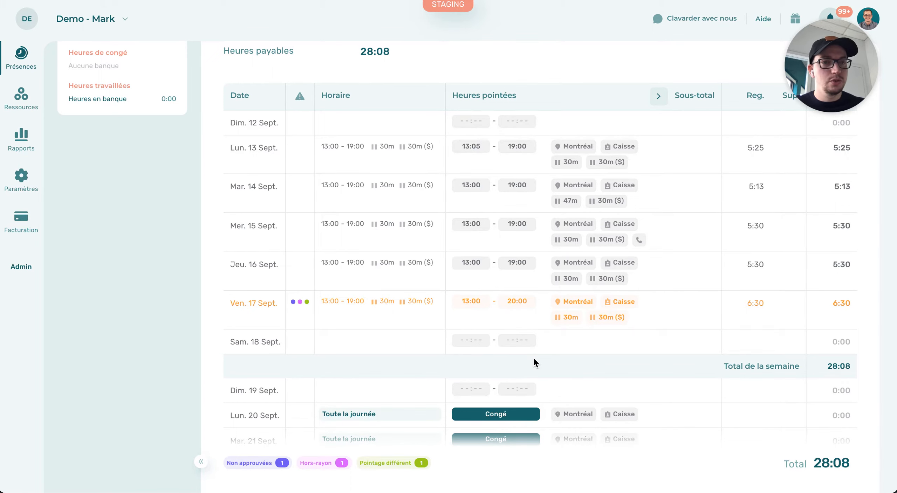
Reopen the Jeu. 16 Sept. entry and review its log of punches and changes
left_click(504, 271)
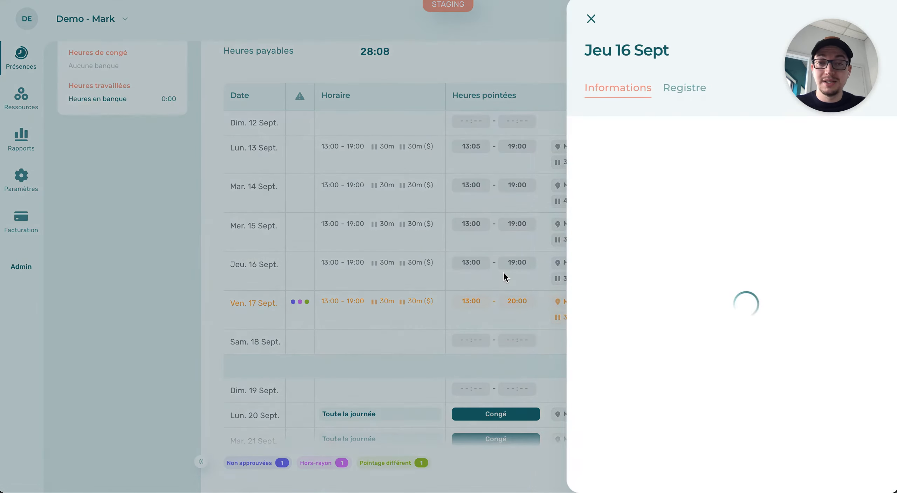
left_click(800, 197)
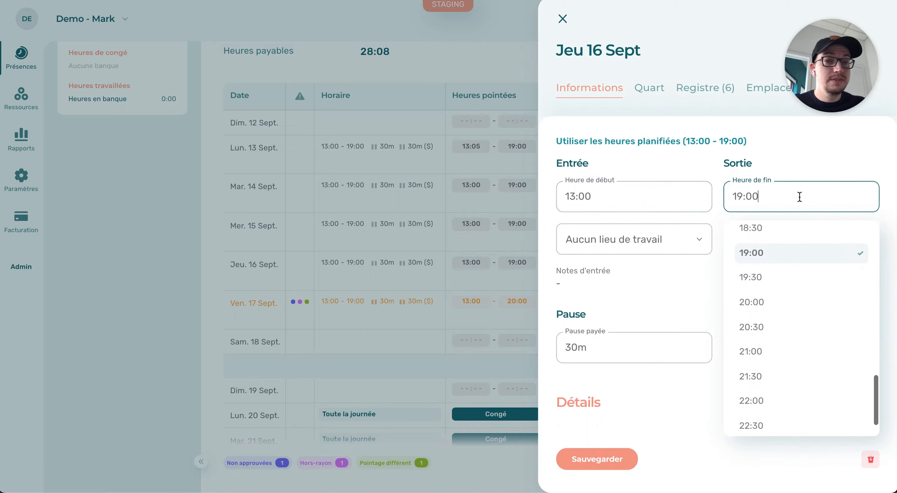
left_click(719, 90)
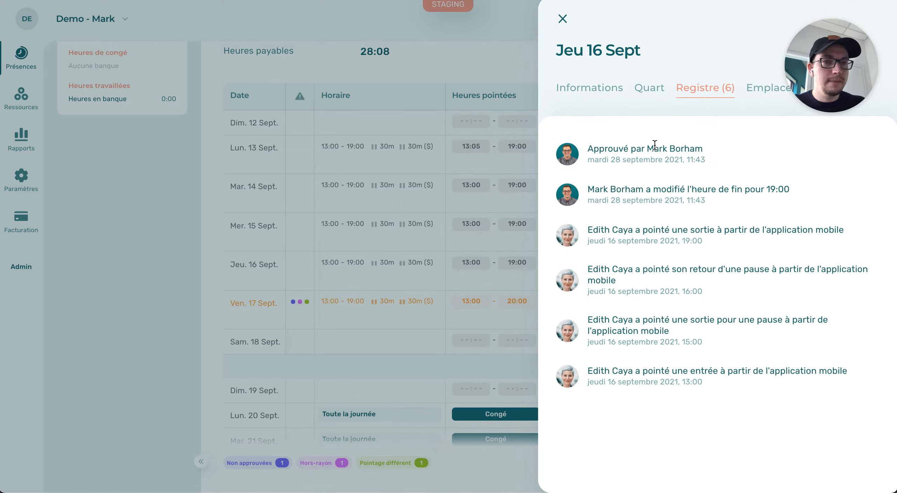
left_click(562, 20)
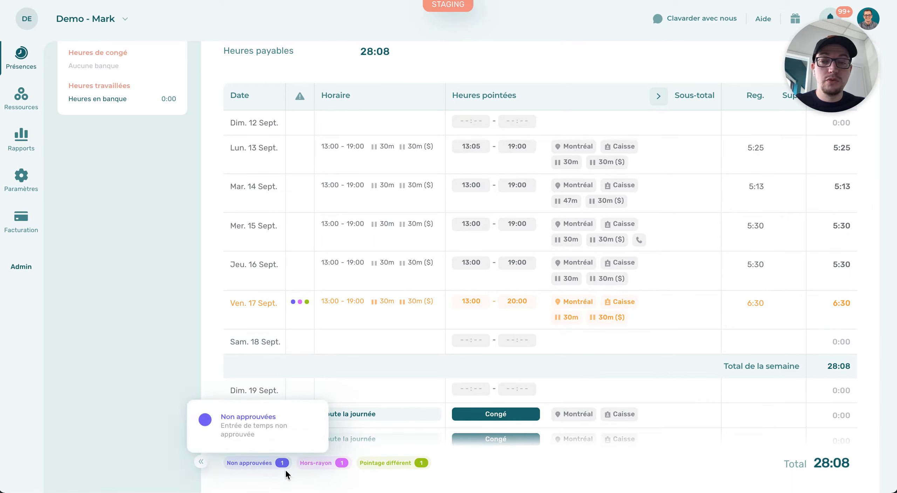
Open the Ven. 17 Sept. entry flagged Hors-rayon and apply the employee's suggested end time of 19:00
mouse_move(321, 463)
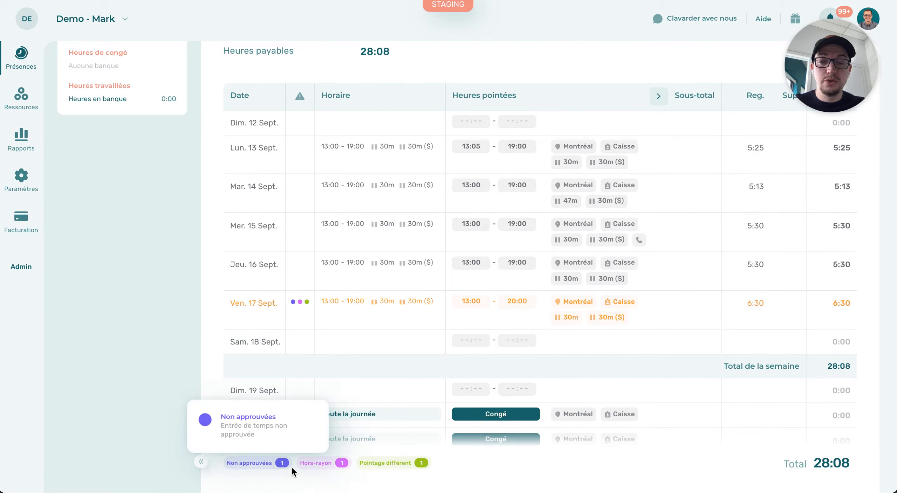
left_click_drag(309, 463, 326, 463)
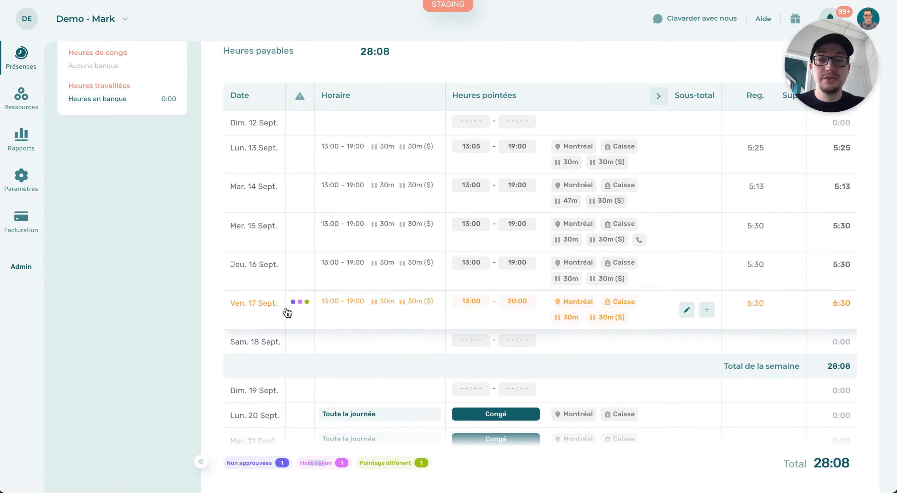
mouse_move(301, 307)
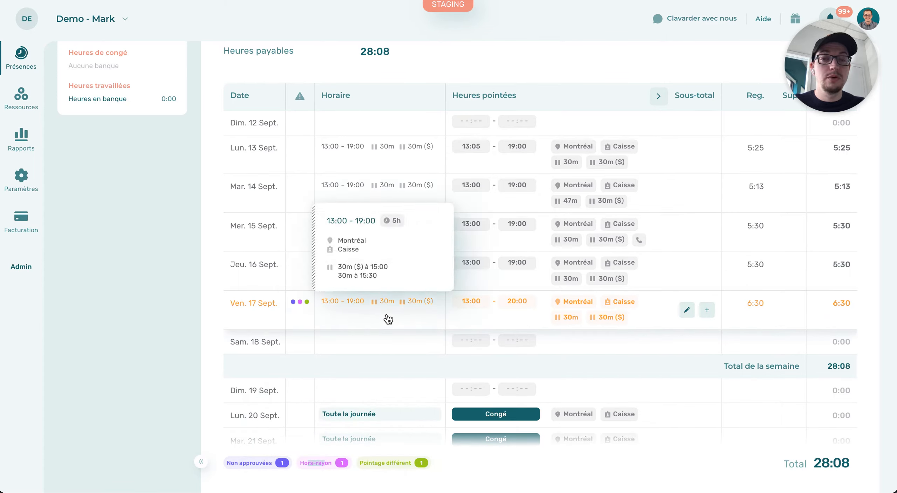
left_click(462, 325)
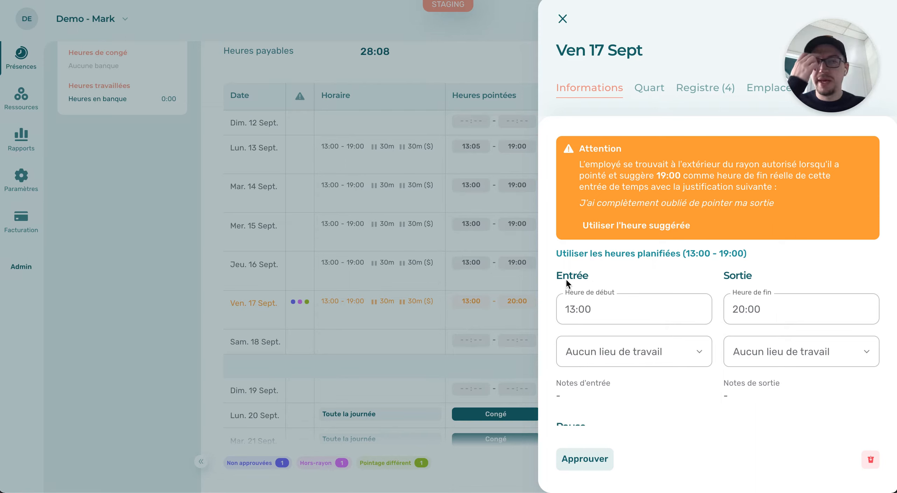
left_click_drag(632, 173, 668, 174)
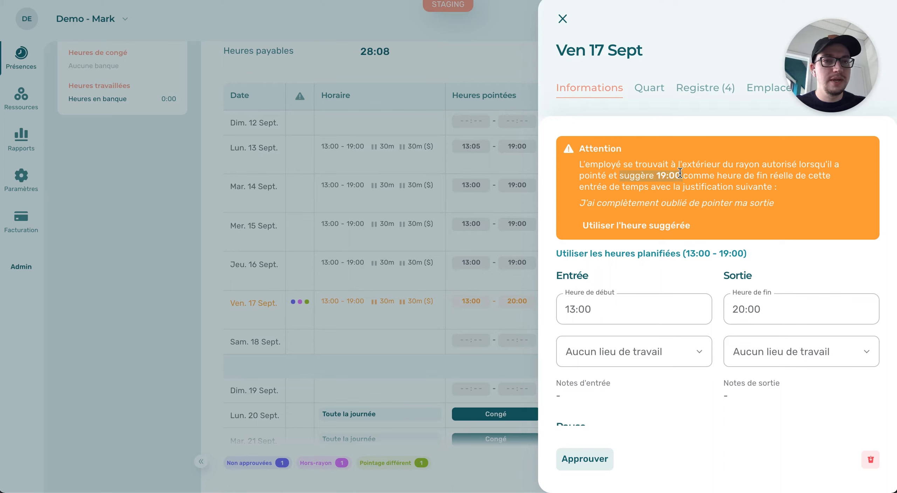
left_click_drag(588, 206, 764, 205)
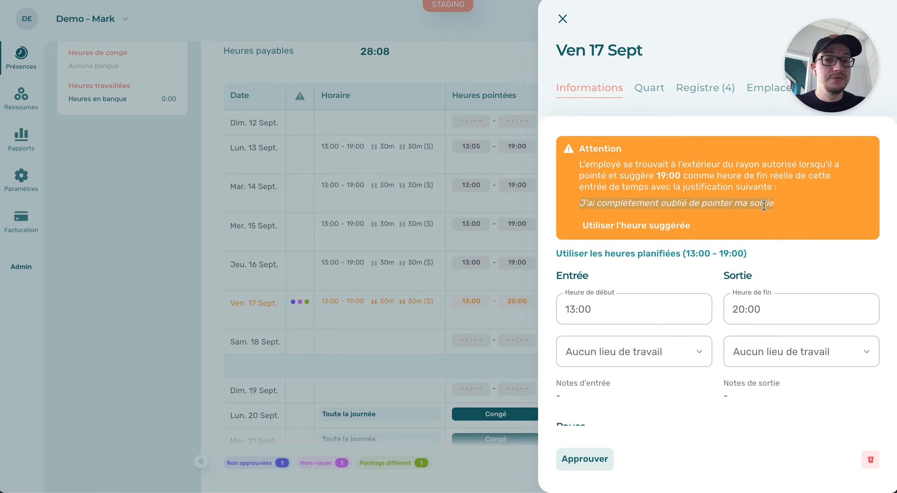
left_click(678, 226)
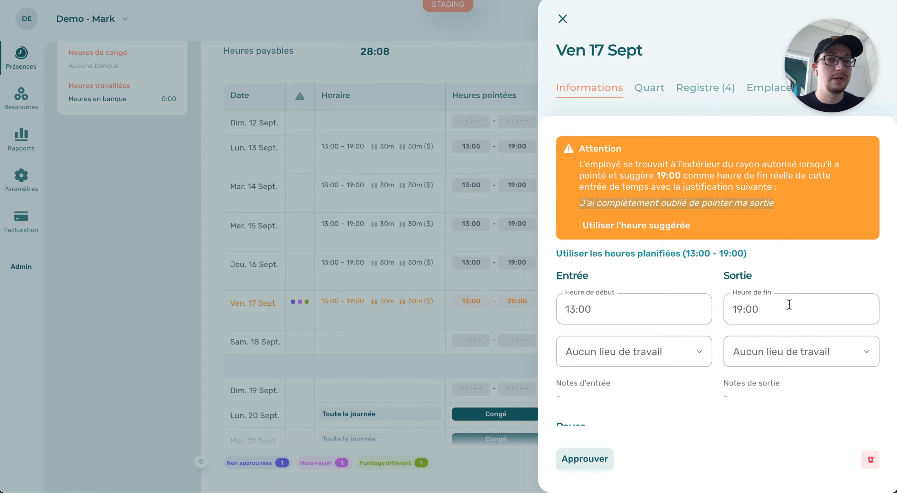
Check the clock-in and clock-out locations of the Ven. 17 Sept. entry and approve the entry
left_click(758, 97)
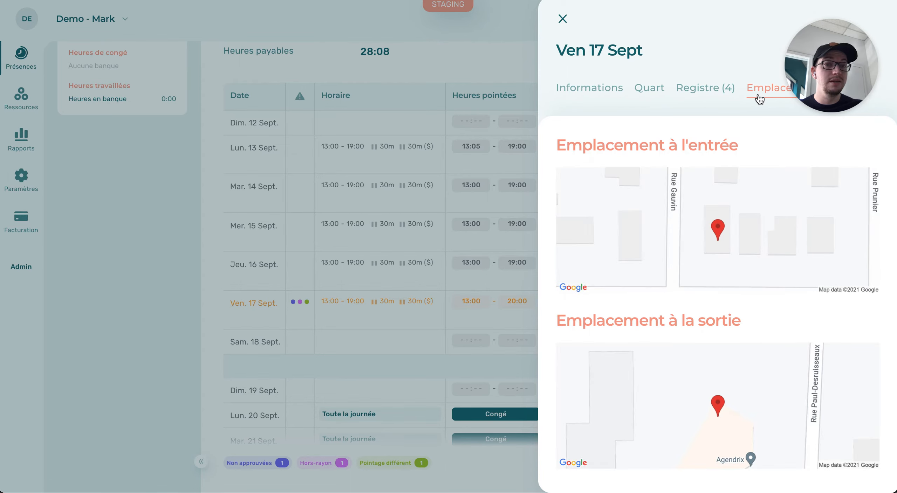
left_click(596, 92)
scroll(704, 224, "down", 1)
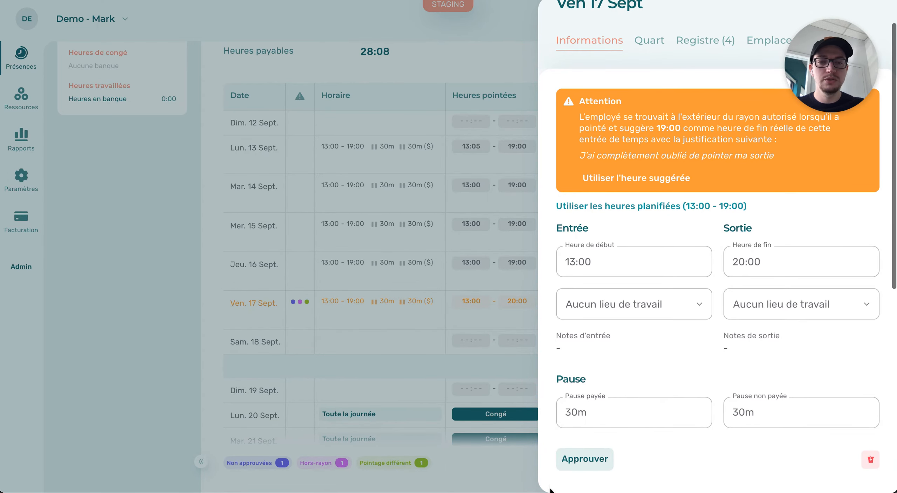
left_click(580, 460)
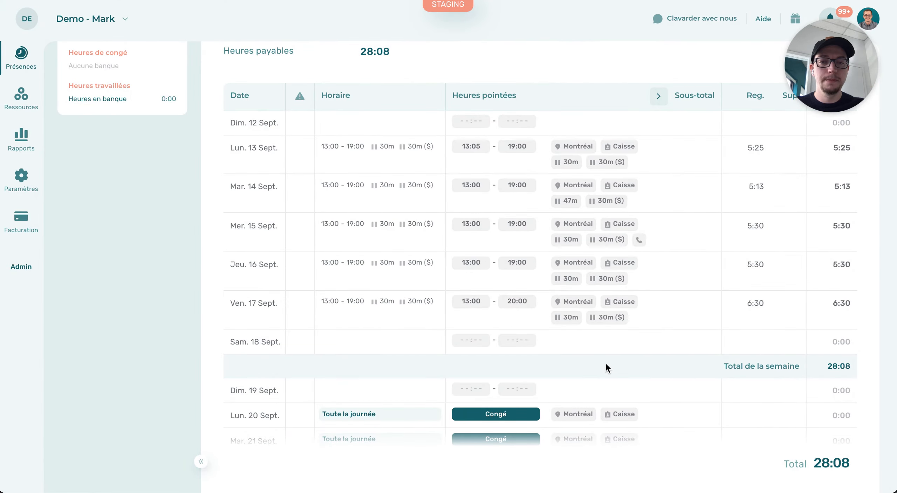
Review the employee's leave and worked-hours banks, closing with a return to the pay period summary
scroll(605, 362, "up", 5)
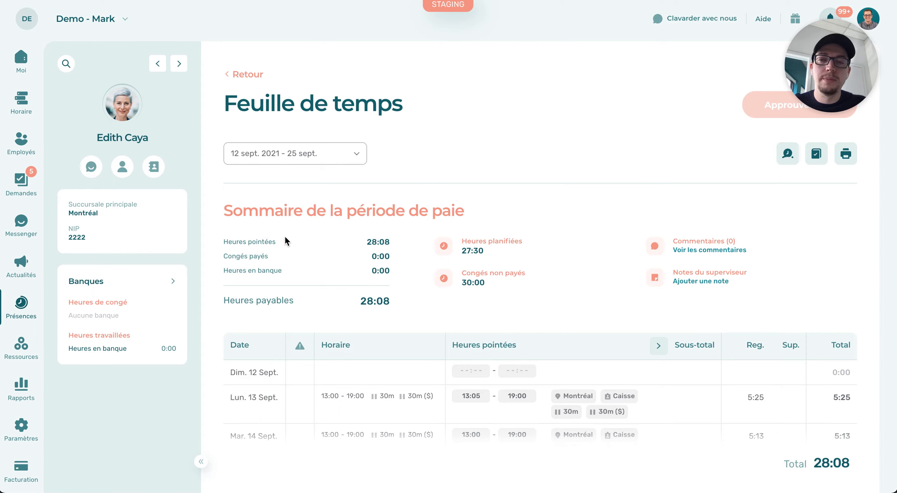
left_click(167, 285)
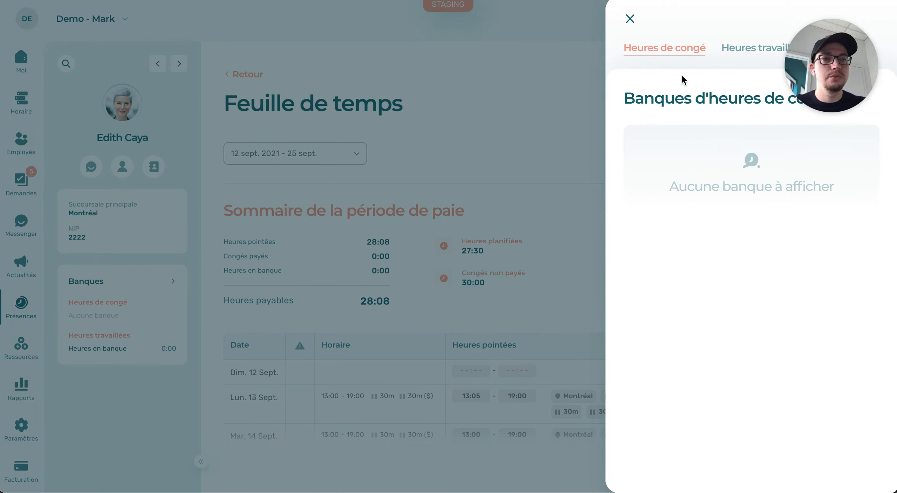
left_click(742, 56)
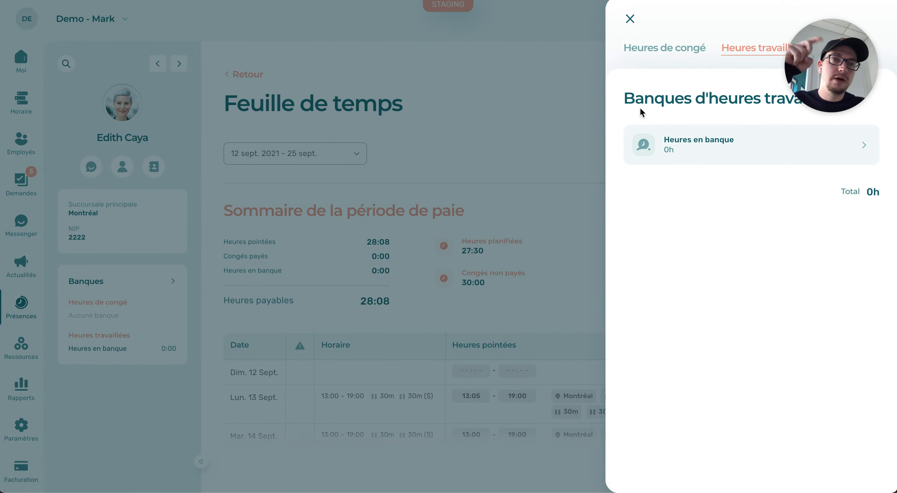
left_click(630, 21)
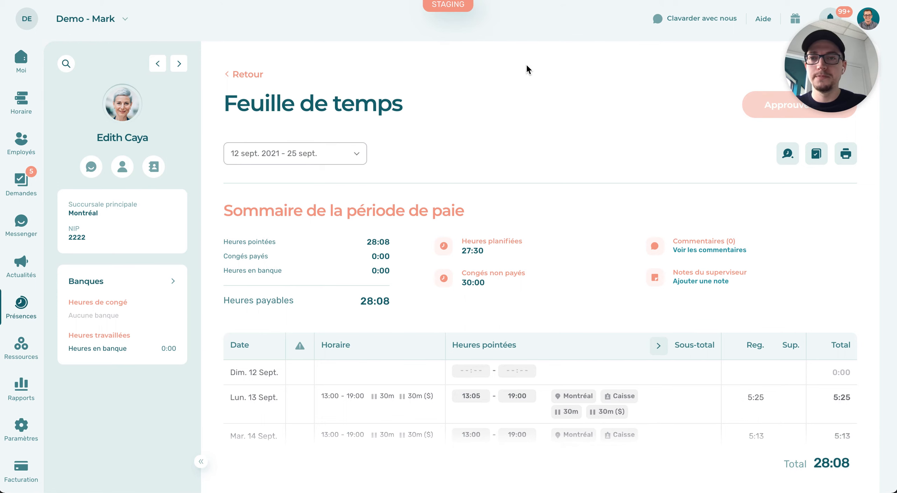
left_click(251, 75)
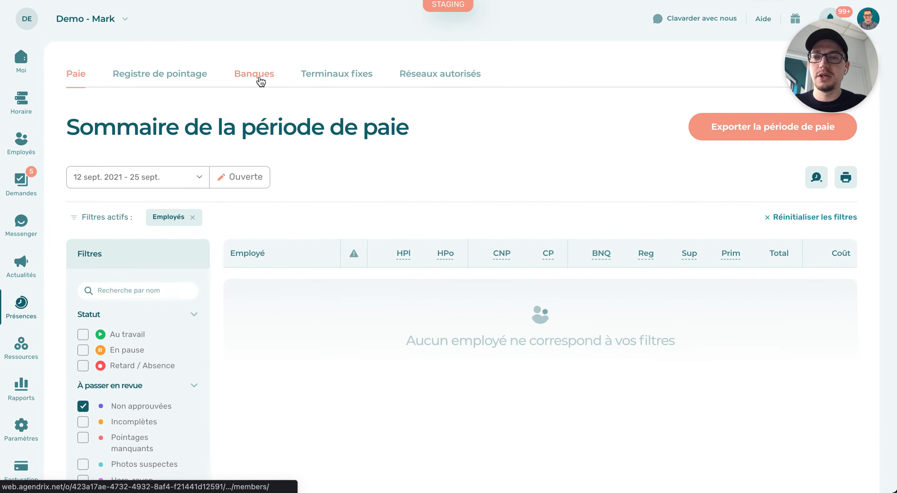
Recheck the pay period summary for unapproved entries with the Non approuvées filter, leaving the filter cleared
left_click(160, 408)
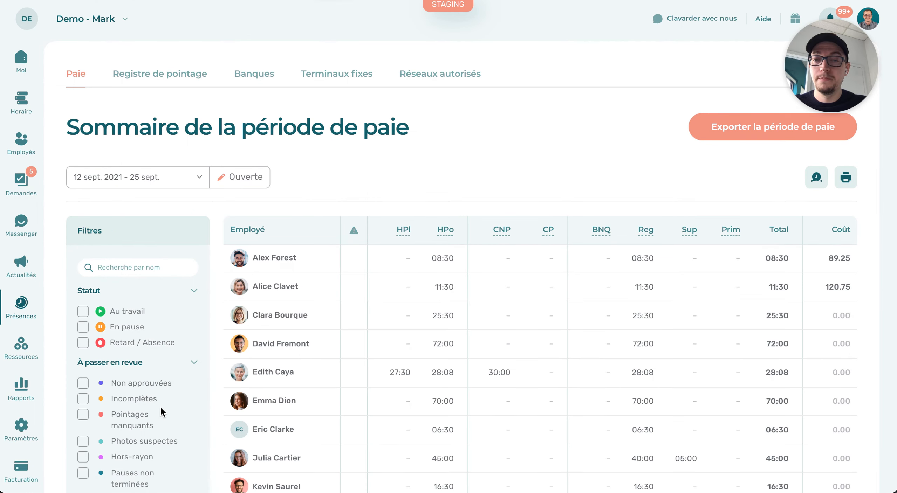
left_click(158, 389)
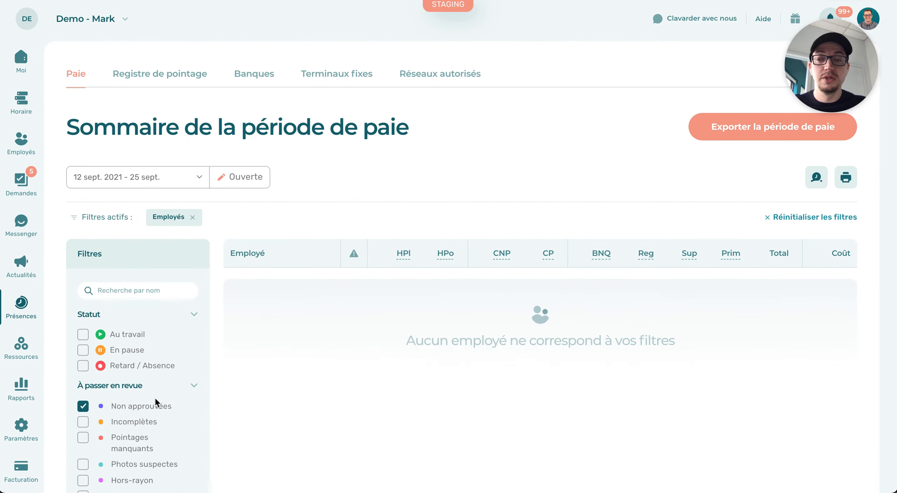
left_click(154, 400)
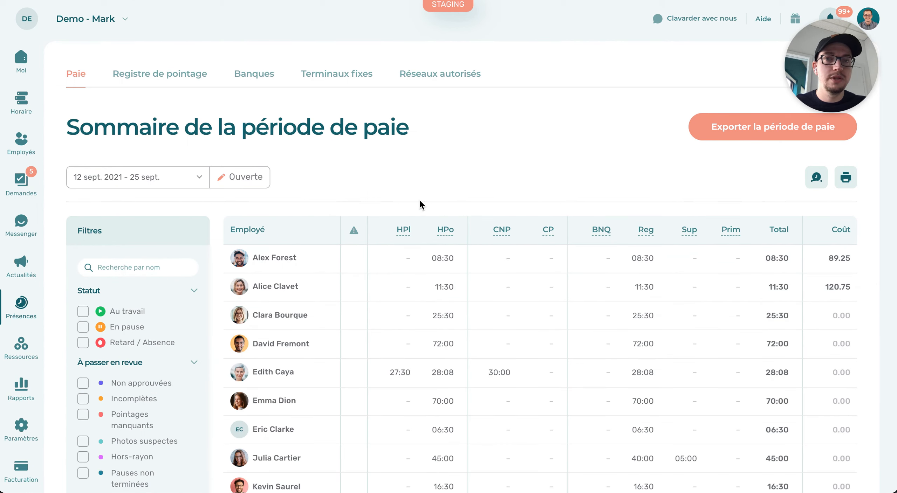
Open the pay period export options and look through the Sommaire, Détaillée and Avec positions report formats
left_click(706, 136)
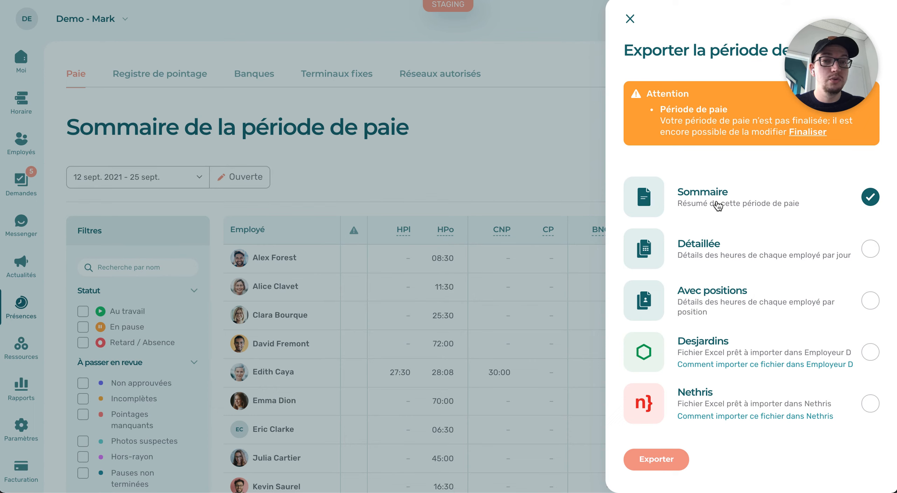
left_click(725, 243)
left_click(727, 295)
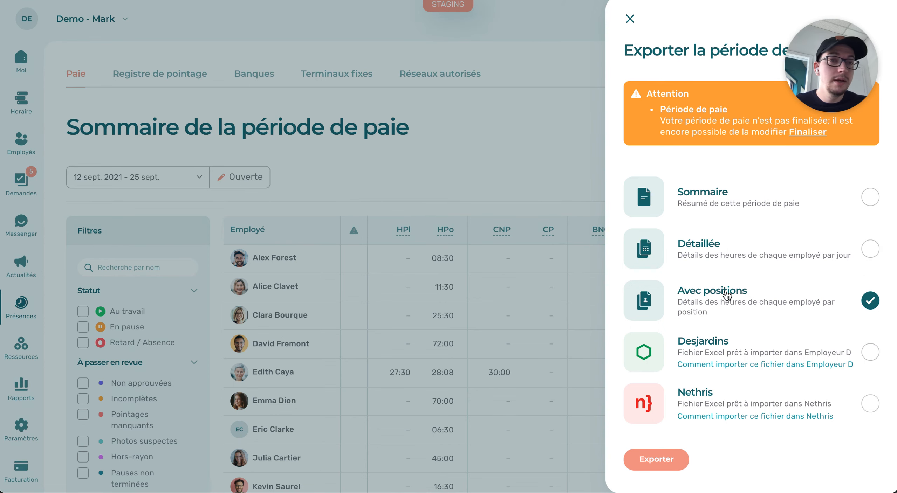
Look through the payroll software export formats Desjardins, Nethris, Acomba and QuickBooks by selecting each in turn
scroll(727, 296, "down", 5)
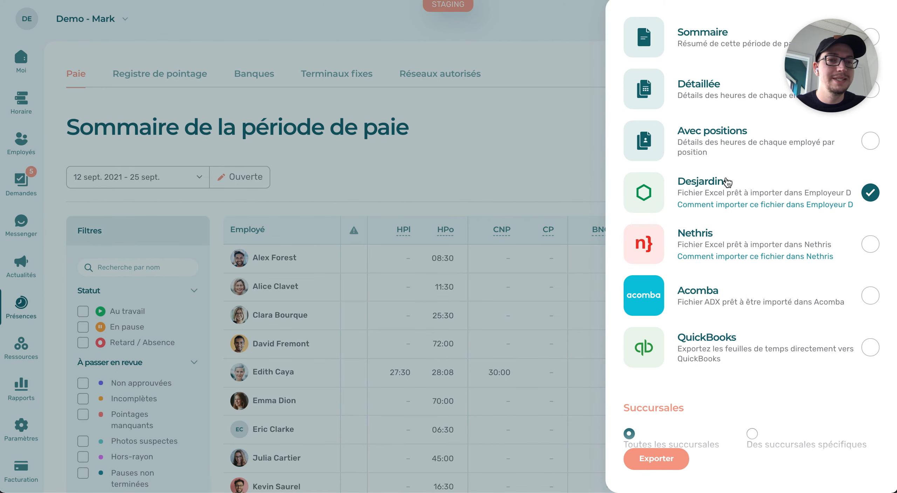
left_click(720, 244)
left_click(721, 312)
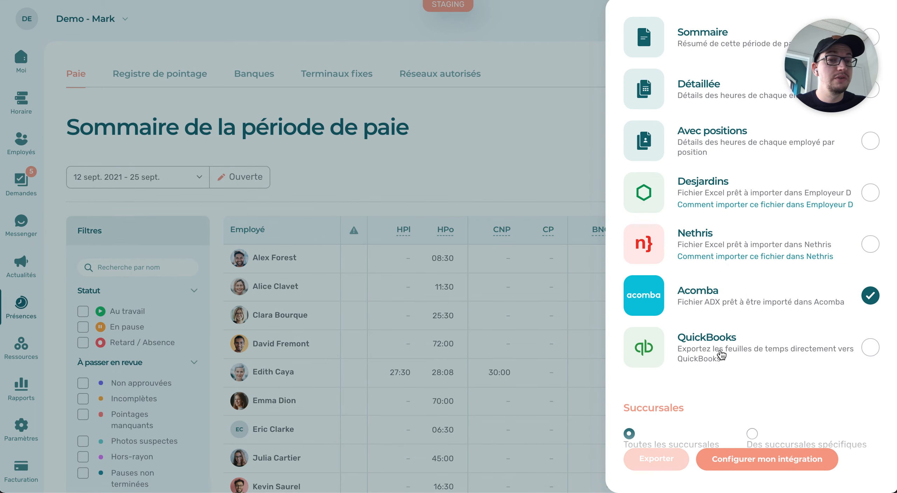
left_click(721, 351)
Select the Desjardins export format, review its warnings and close the export options without exporting
left_click(737, 220)
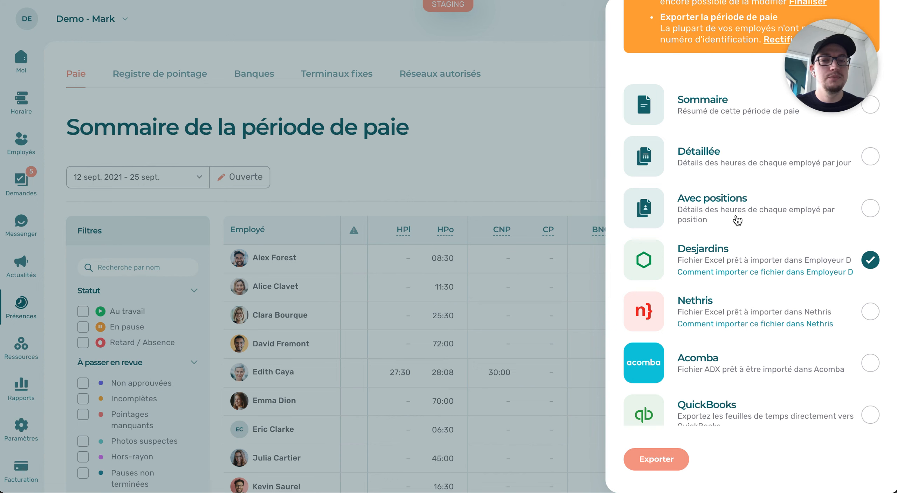
scroll(737, 221, "down", 3)
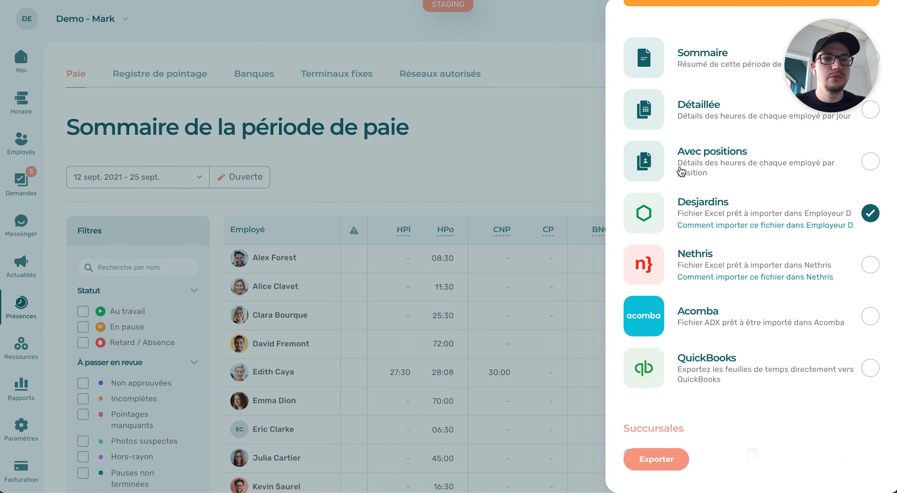
scroll(677, 172, "up", 5)
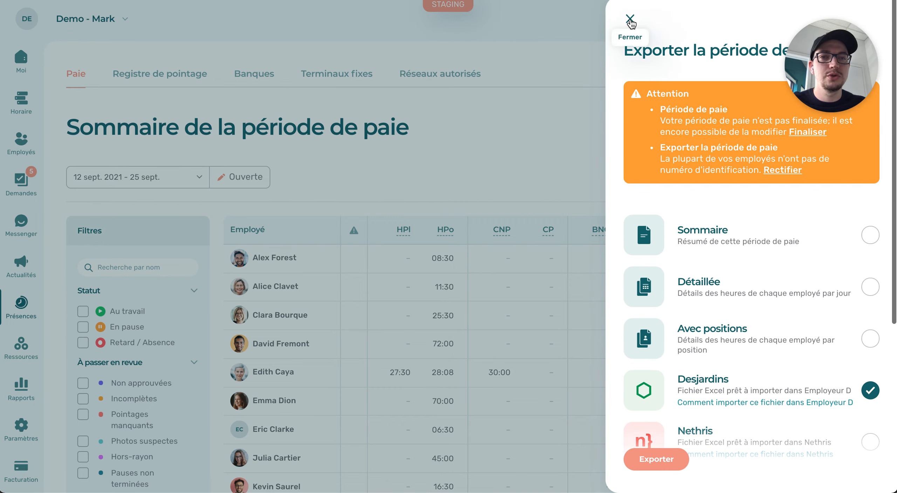
left_click(630, 20)
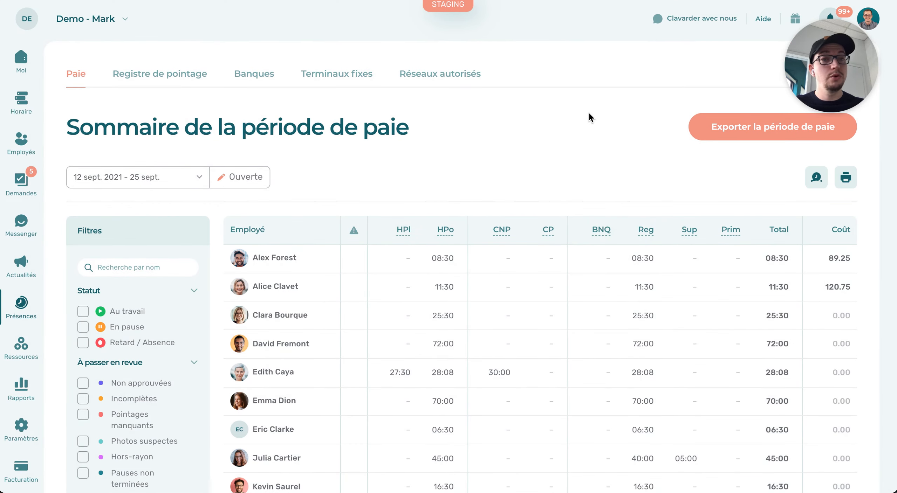